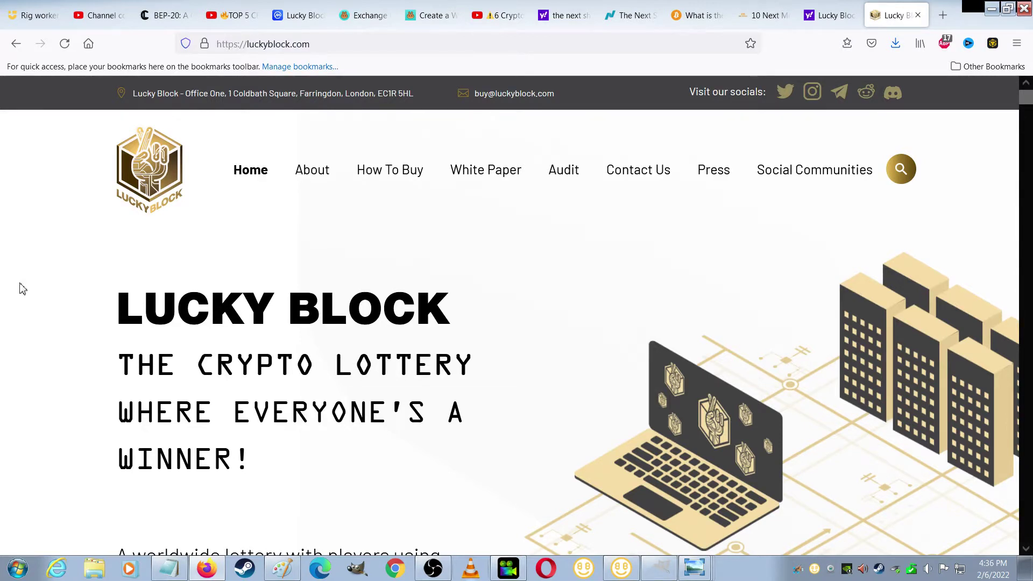
Scroll luckyblock.com to the 'Our LBLOCK Token' section, then switch to the Exchange tab
scroll(22, 289, "down", 5)
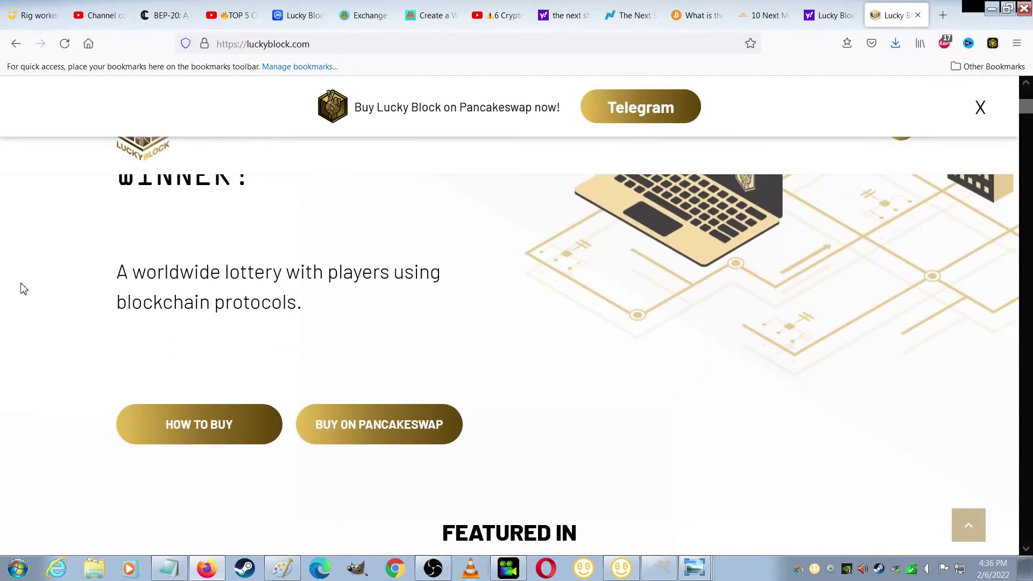
scroll(23, 289, "down", 10)
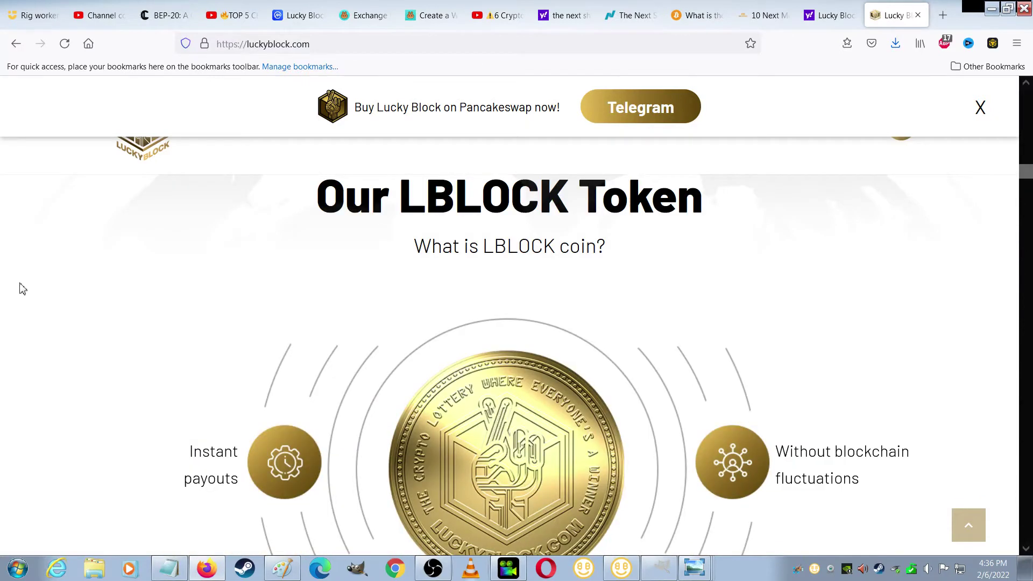
scroll(23, 289, "down", 3)
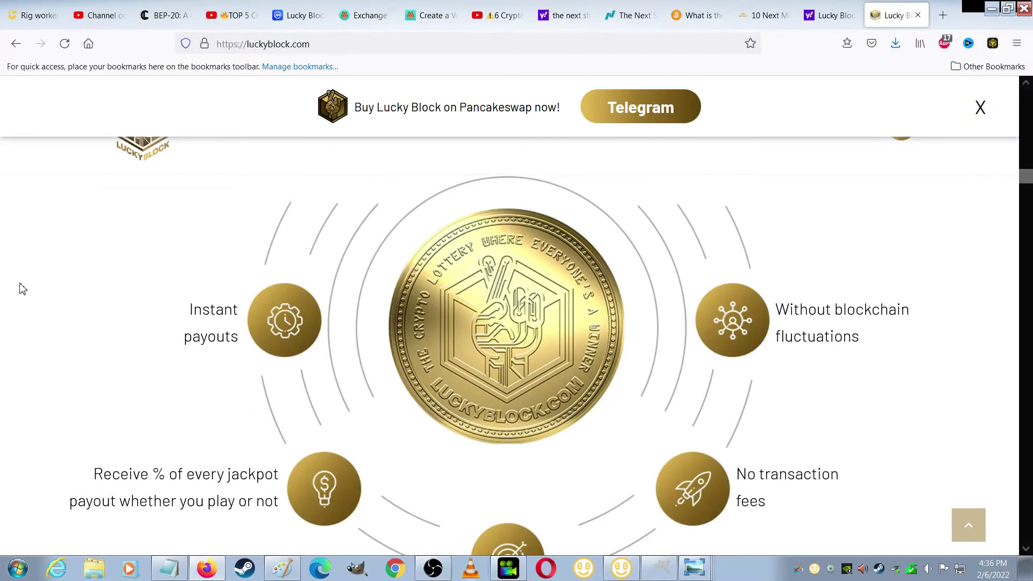
scroll(23, 289, "down", 4)
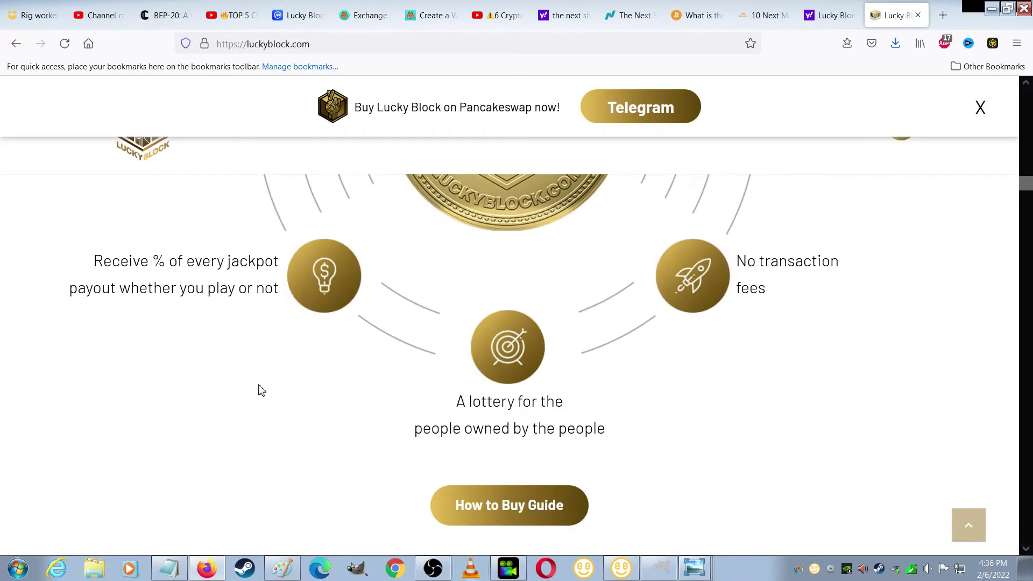
scroll(311, 393, "up", 4)
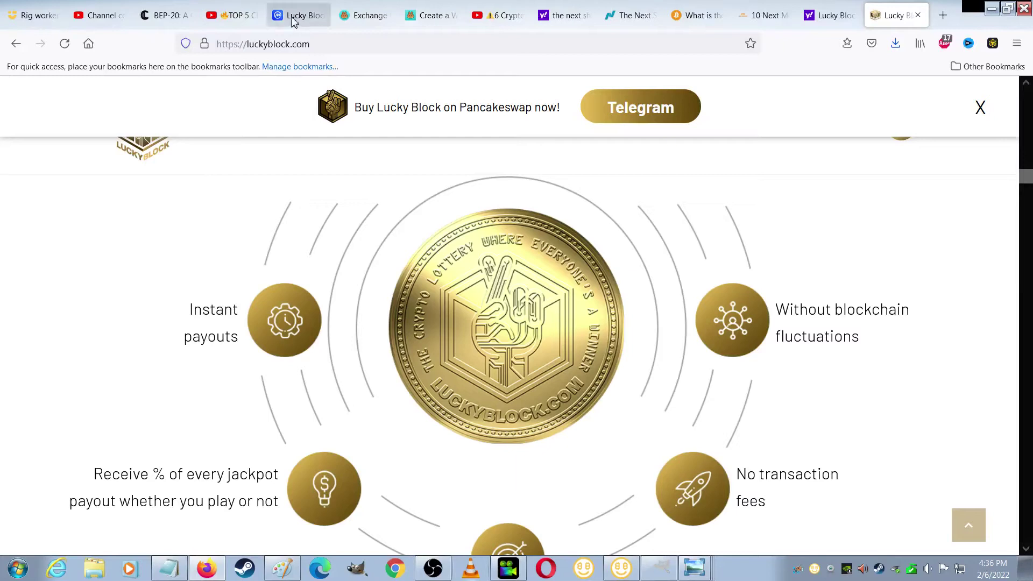
left_click(366, 17)
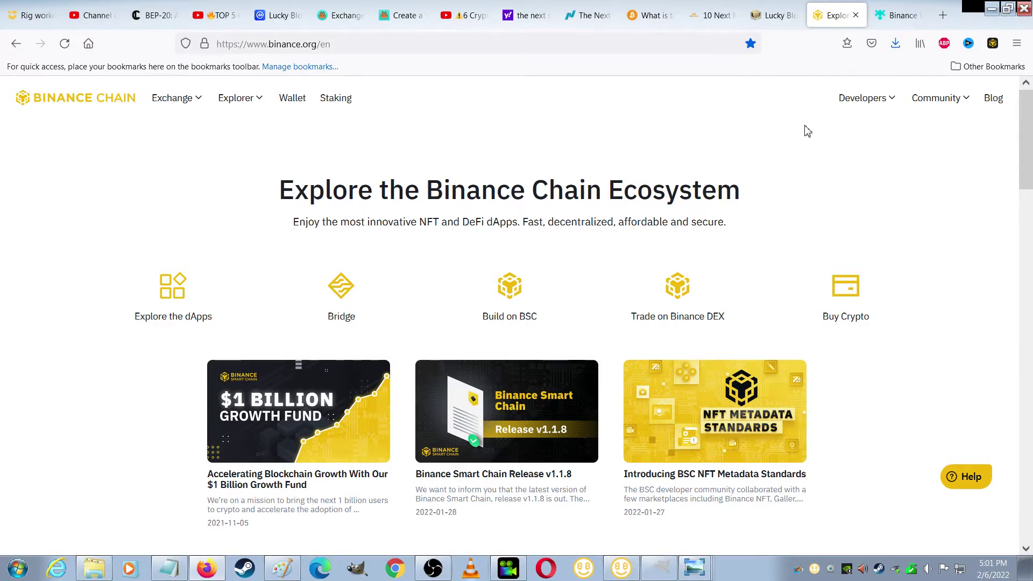
Find 'Download Your Crypto Wallet' on binance.org and get the Binance Wallet extension for Firefox
scroll(581, 188, "down", 10)
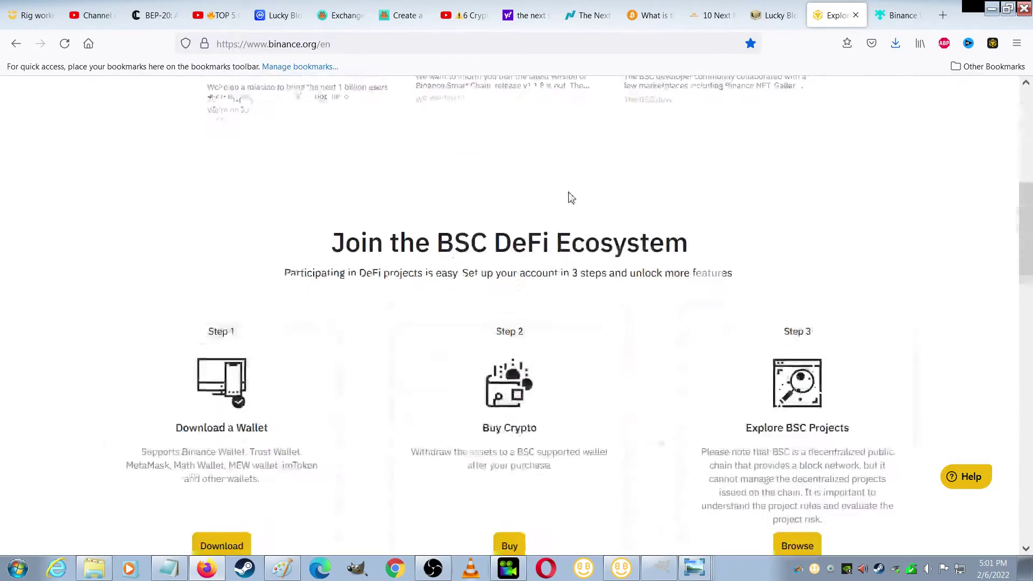
scroll(568, 194, "down", 15)
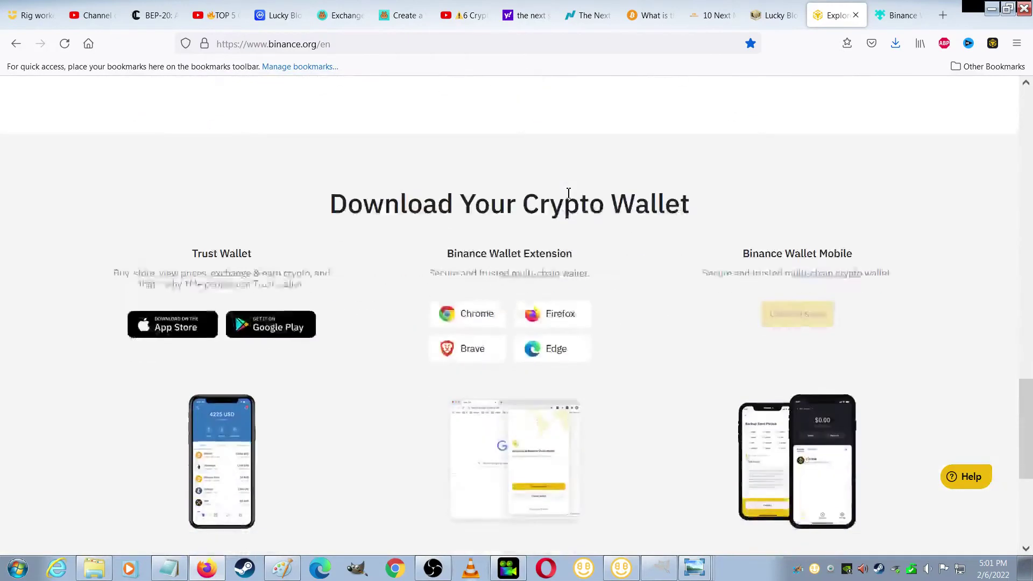
scroll(568, 199, "up", 1)
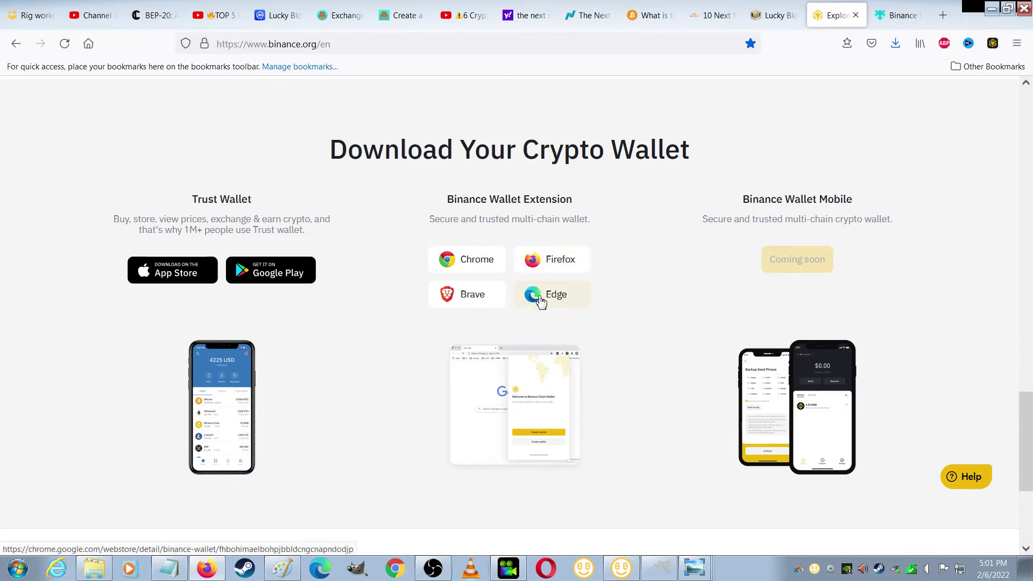
left_click(558, 265)
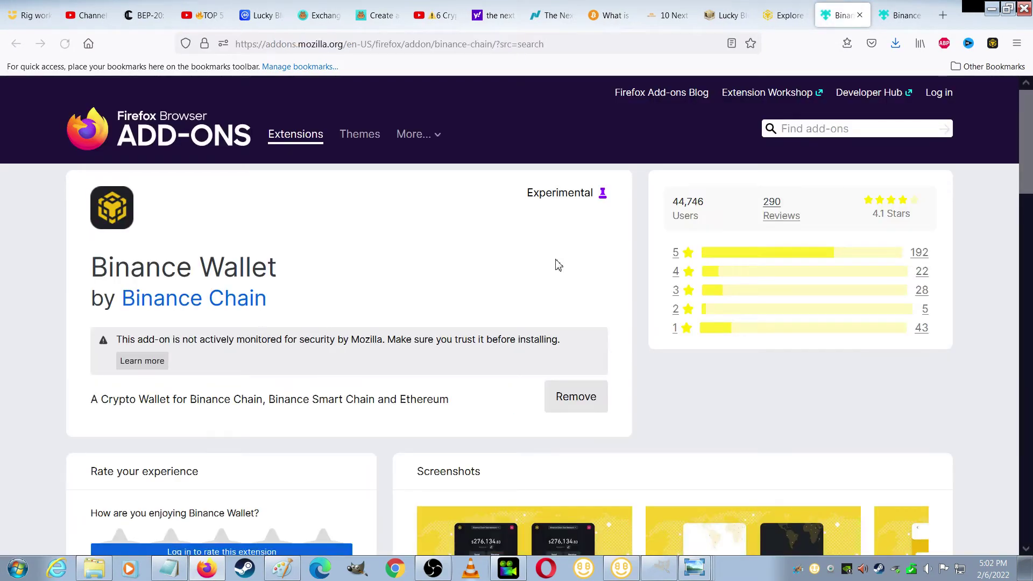
Scroll down the Binance Wallet add-on page, which shows it is already installed
scroll(489, 286, "down", 2)
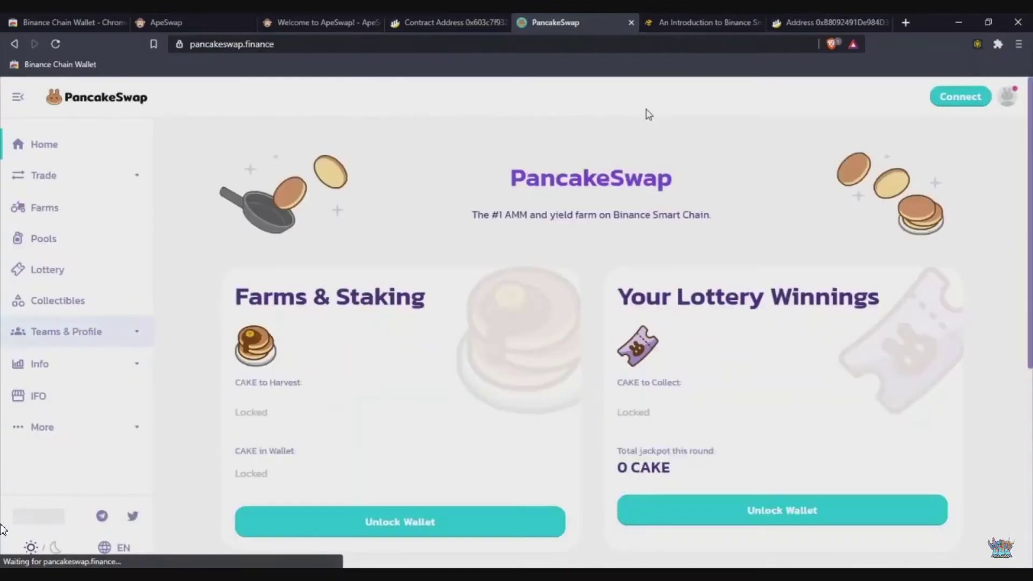
Connect and approve Binance Chain Wallet on PancakeSwap, then go to the Binance.US buy page
left_click(955, 103)
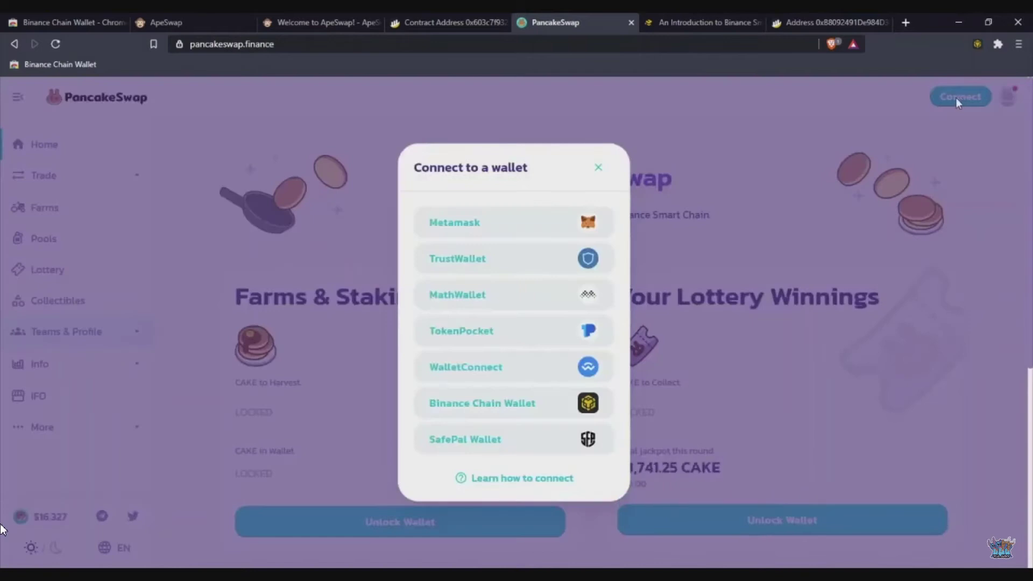
left_click(488, 408)
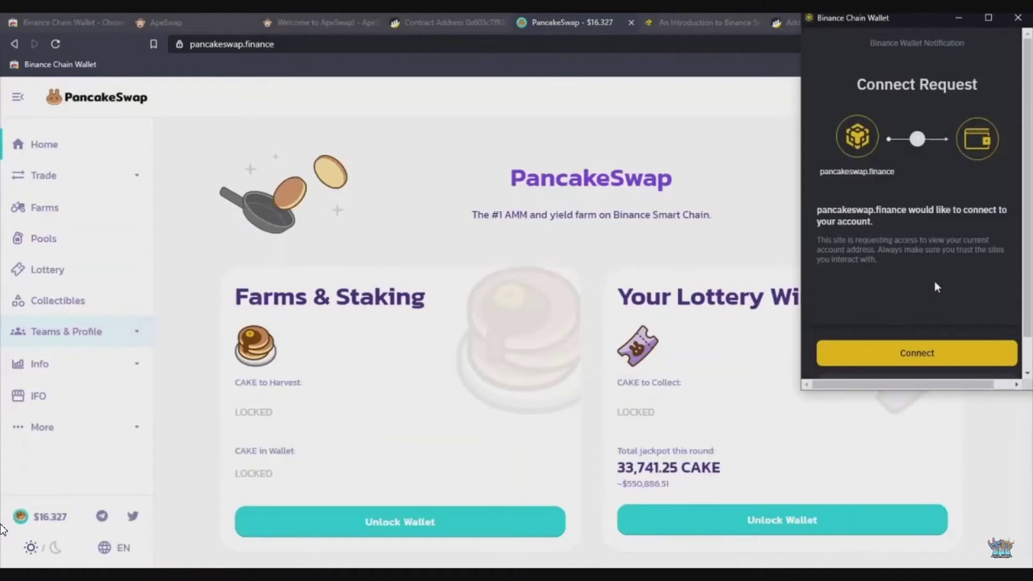
left_click(913, 351)
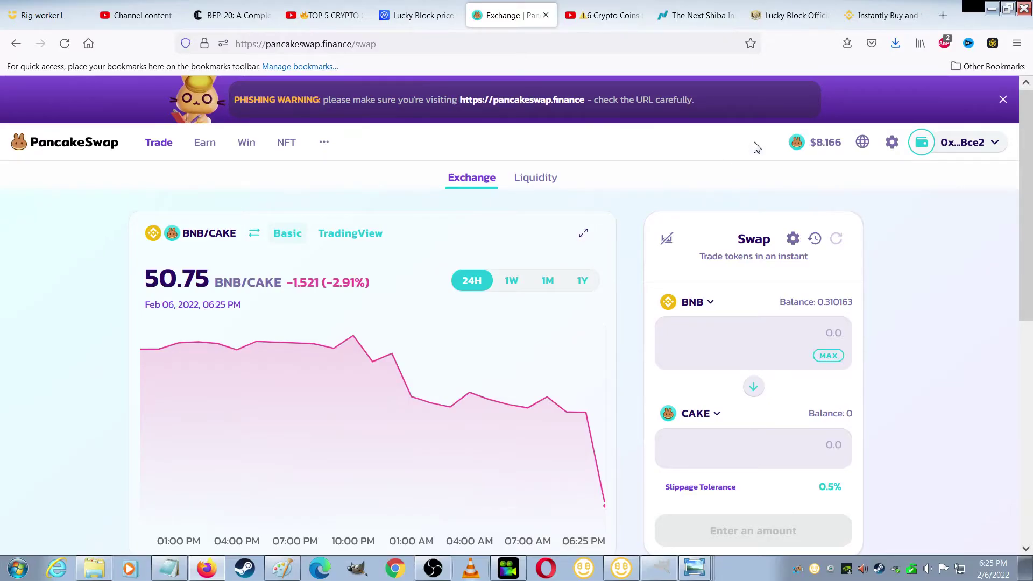
left_click(880, 20)
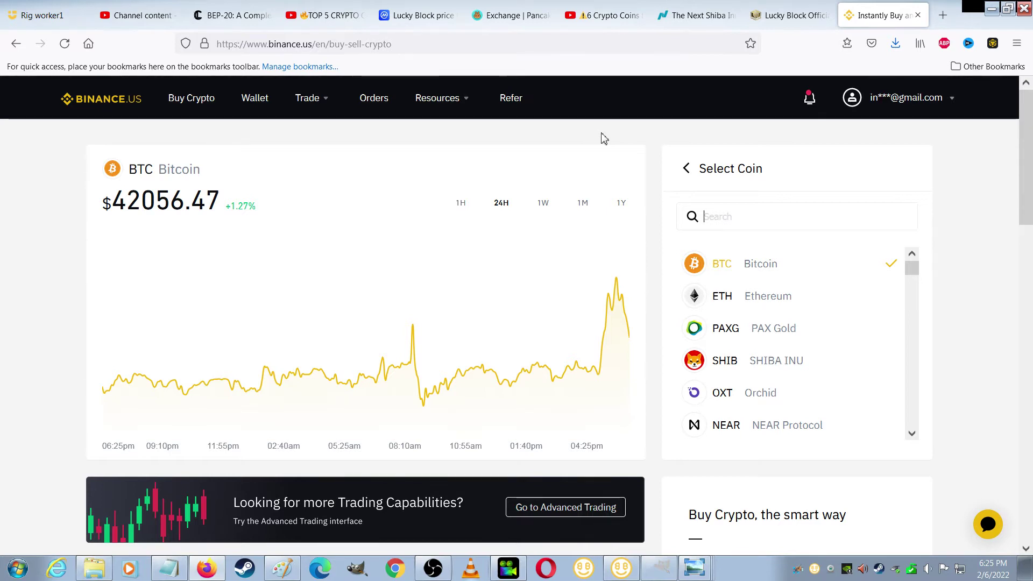
Choose BNB as the coin to buy on Binance.US and open the payment method options
left_click(196, 106)
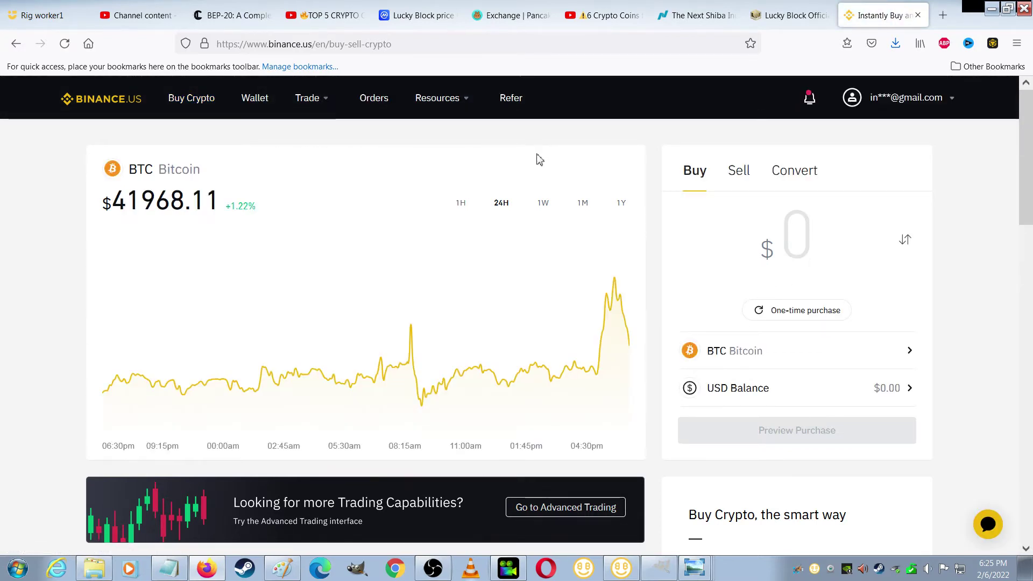
left_click(735, 352)
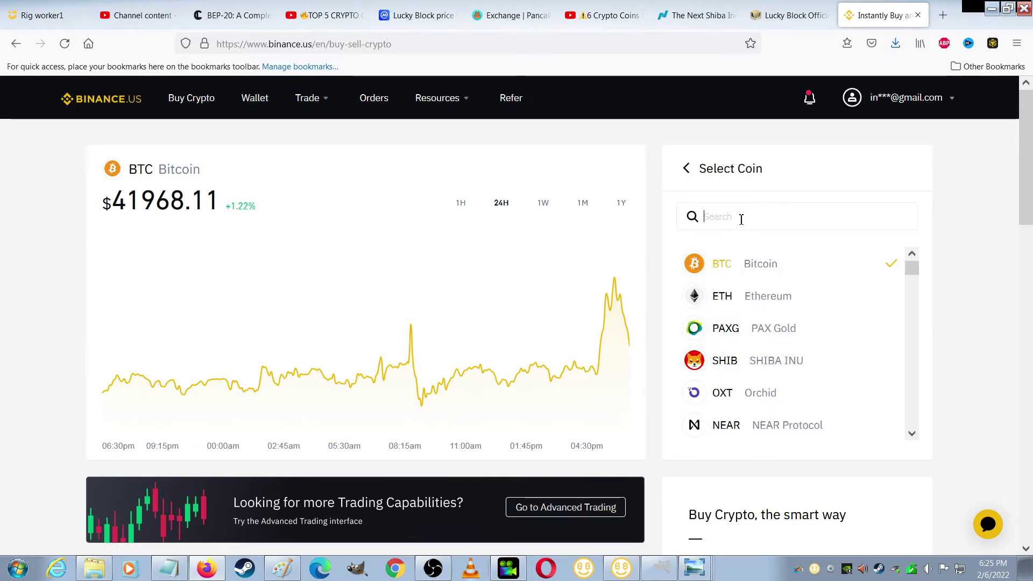
type("bnb")
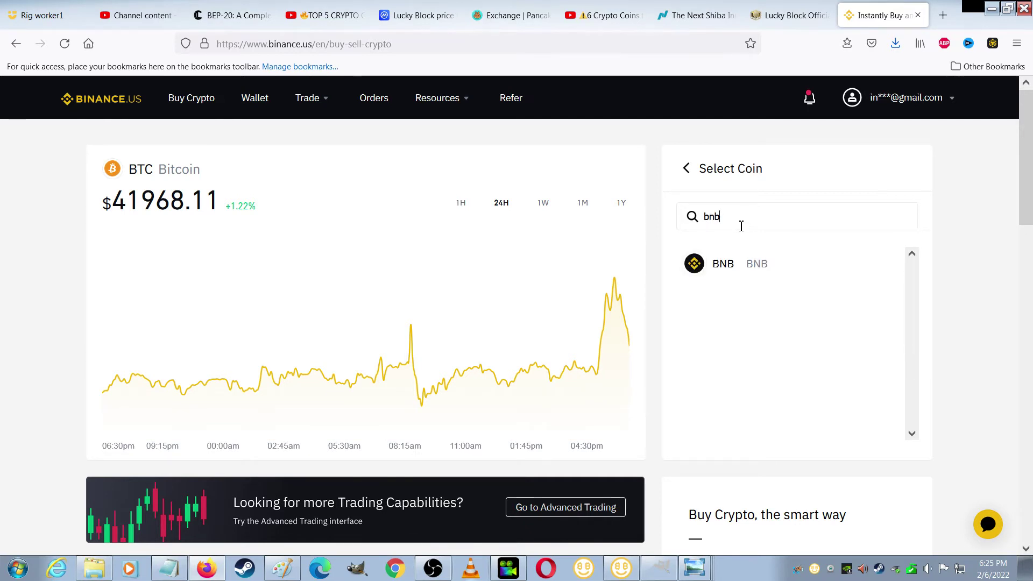
left_click(728, 265)
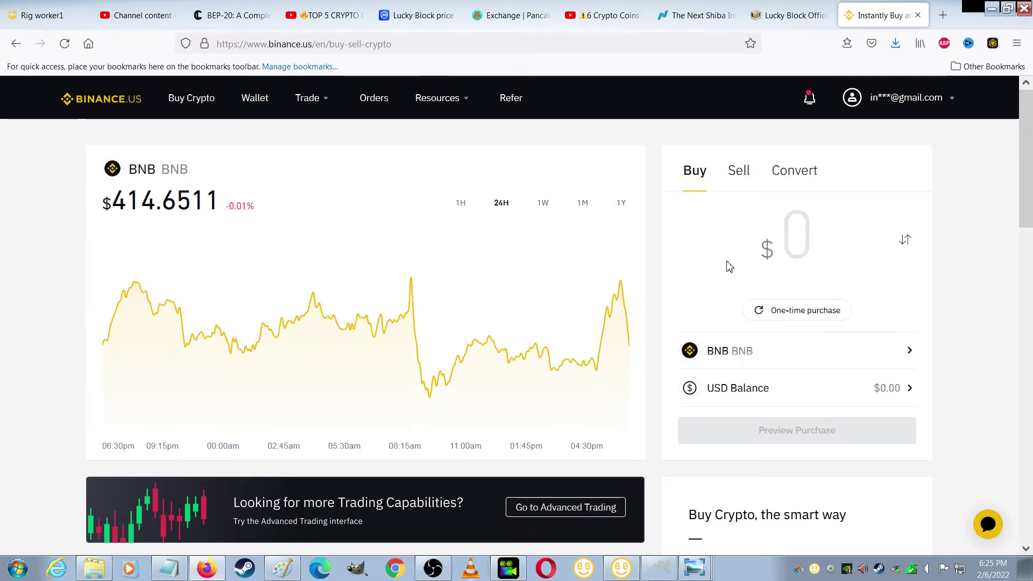
left_click(745, 394)
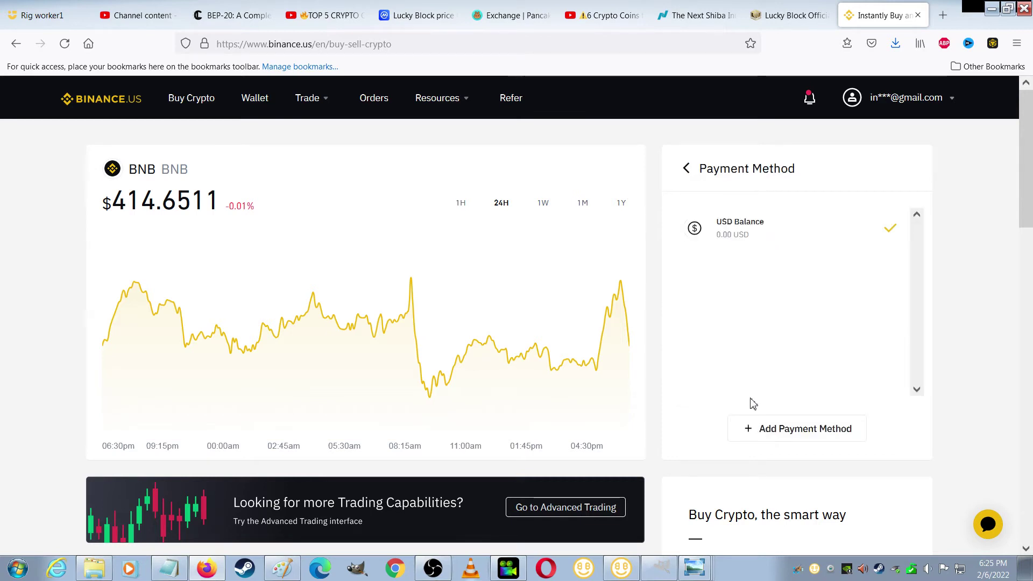
left_click(791, 434)
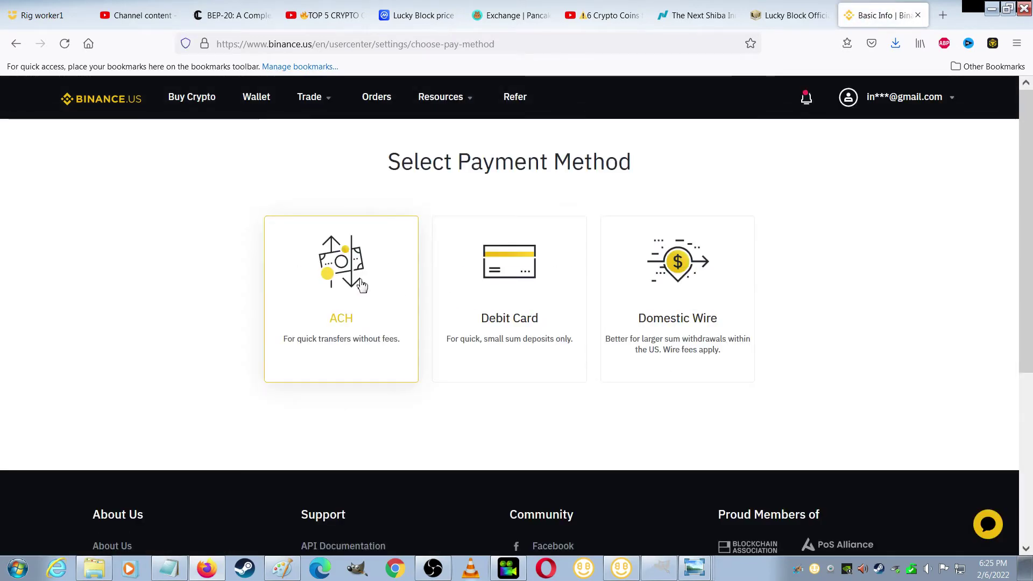
Choose Debit Card as the payment method and look through the card form without adding one
left_click(505, 286)
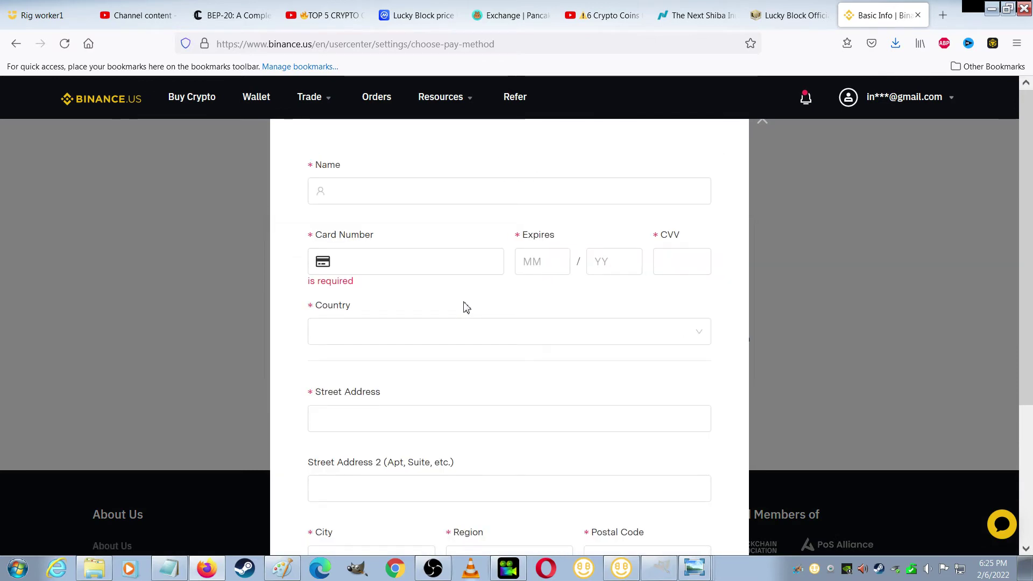
scroll(460, 305, "down", 3)
scroll(461, 306, "down", 1)
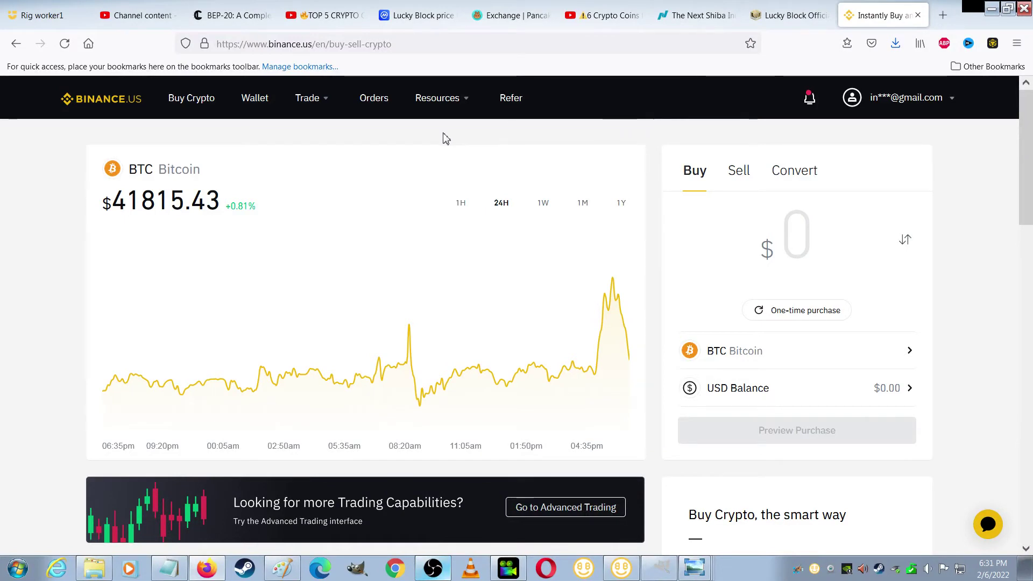
Scroll the Binance deposit/withdraw FAQ to 'How to choose a network?' covering BEP2, BEP20, ERC20
left_click(255, 101)
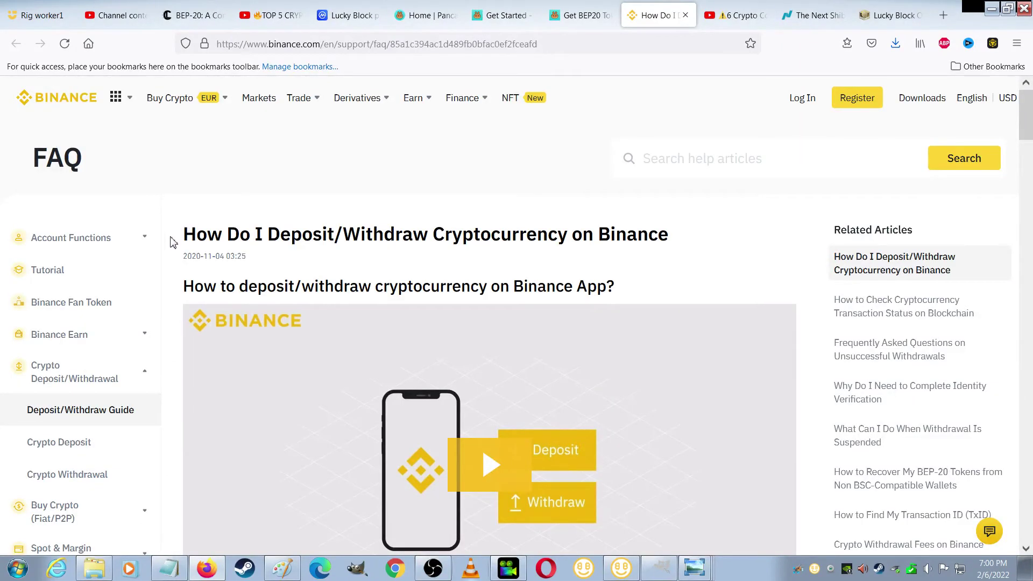
scroll(170, 245, "down", 6)
scroll(169, 247, "down", 10)
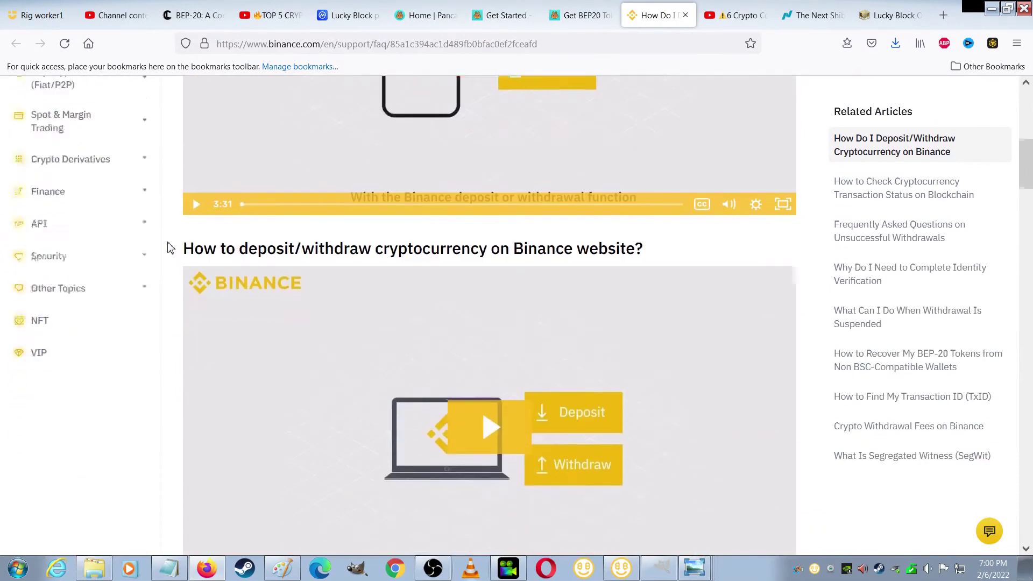
scroll(169, 248, "down", 2)
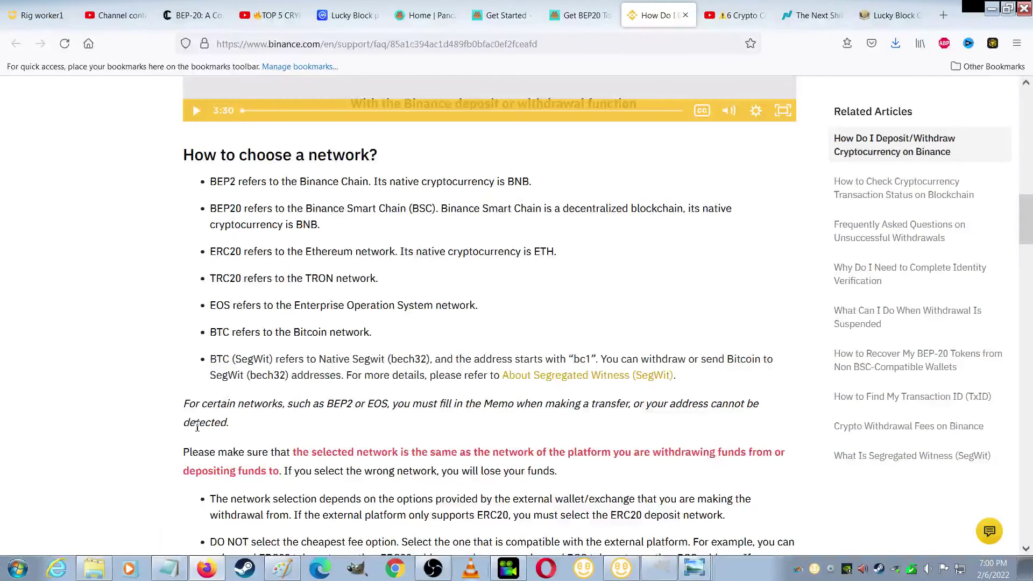
scroll(197, 425, "down", 1)
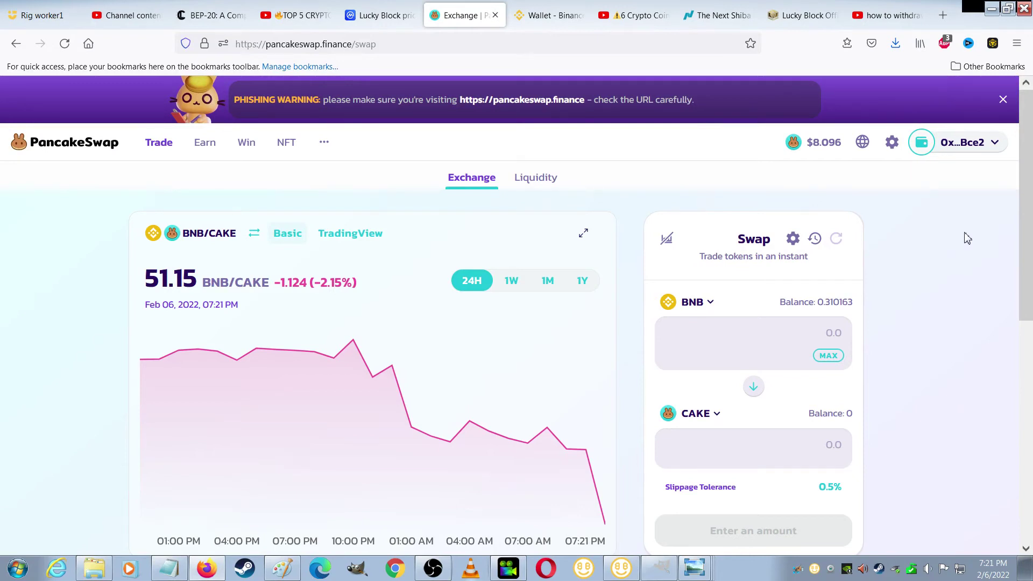
mouse_move(990, 160)
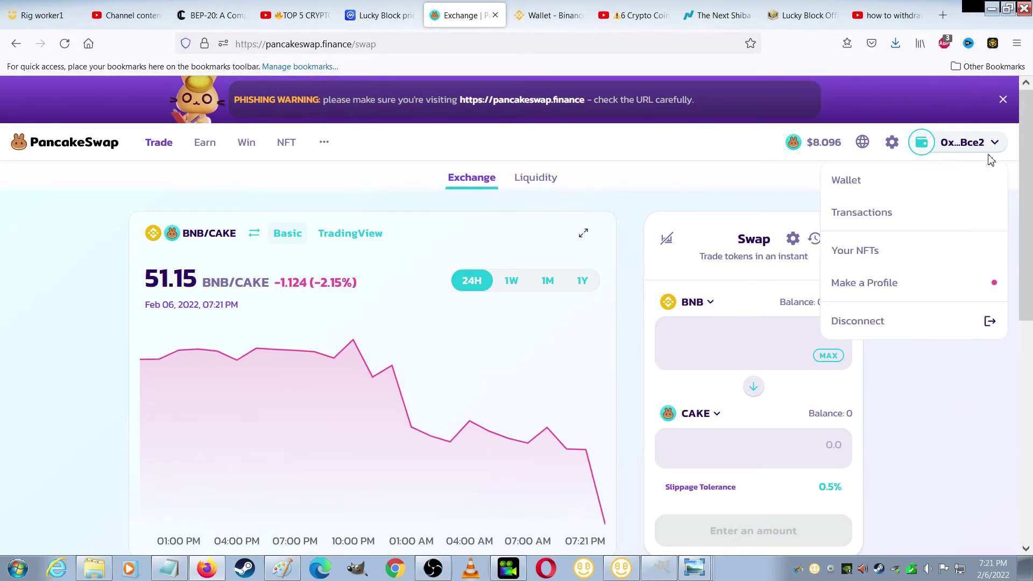
left_click(915, 182)
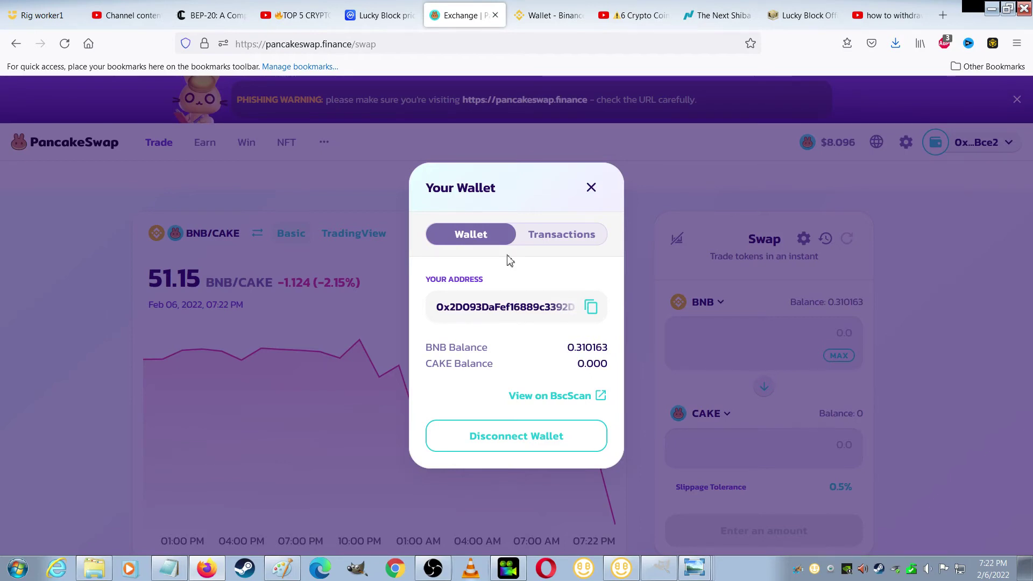
left_click(535, 16)
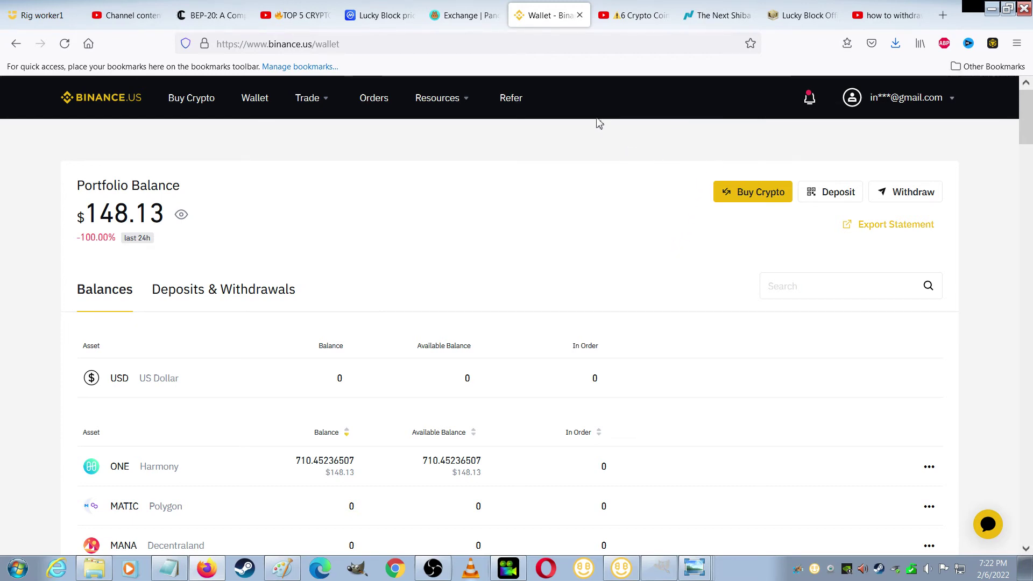
left_click(456, 16)
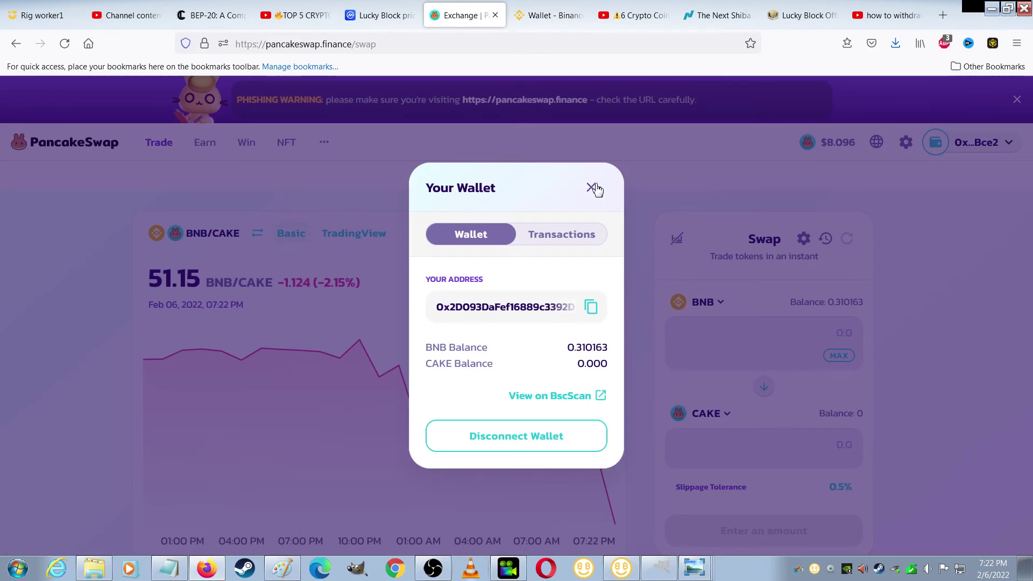
left_click(591, 187)
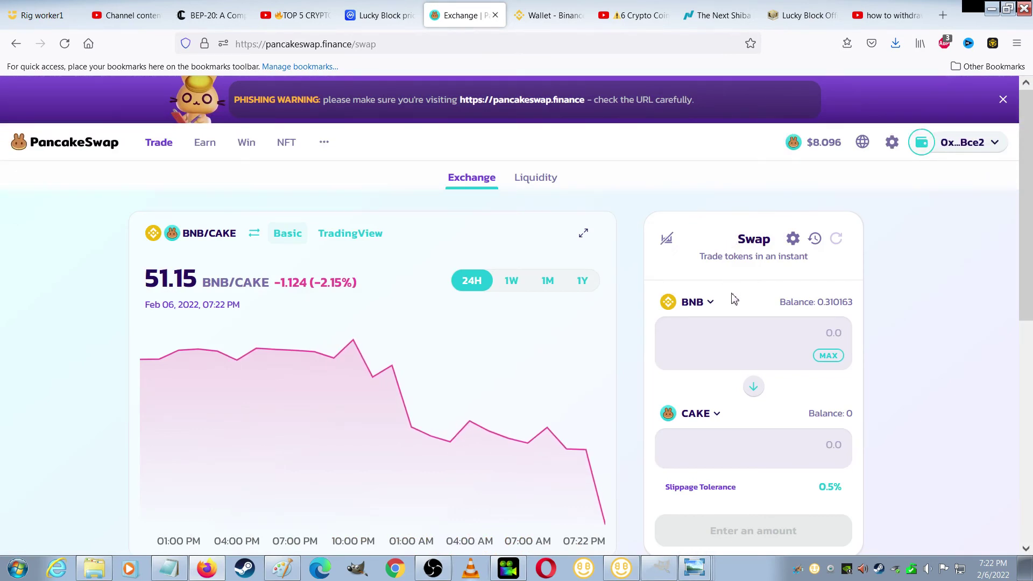
scroll(735, 300, "down", 2)
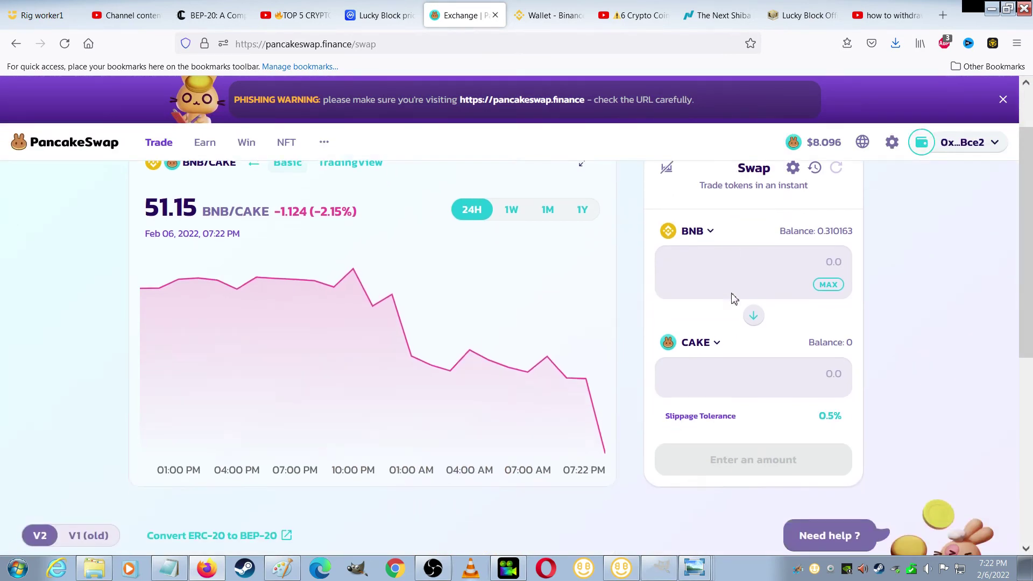
Enter 0.05 BNB as the swap amount and open the receiving-token list
left_click(700, 233)
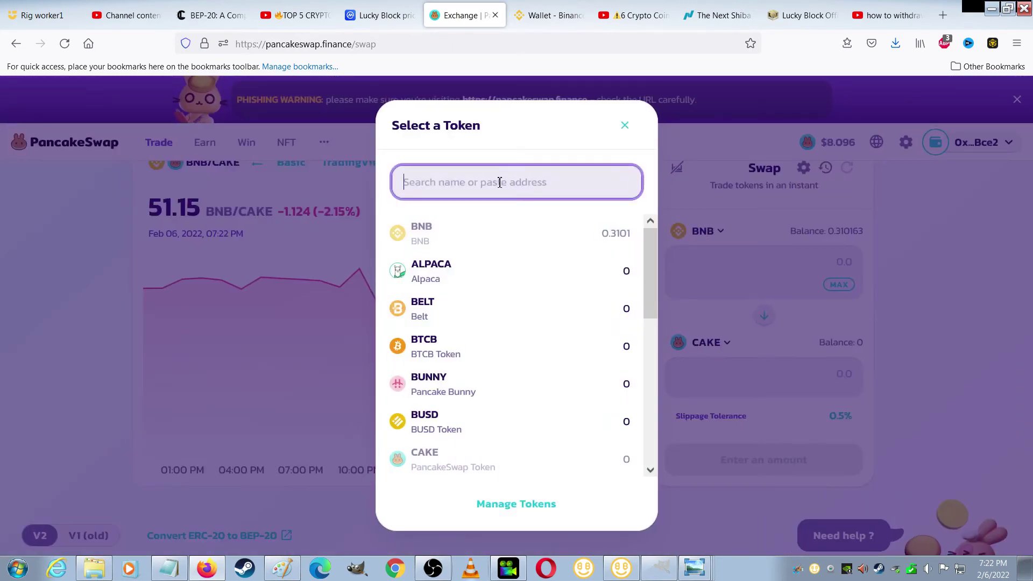
left_click(623, 127)
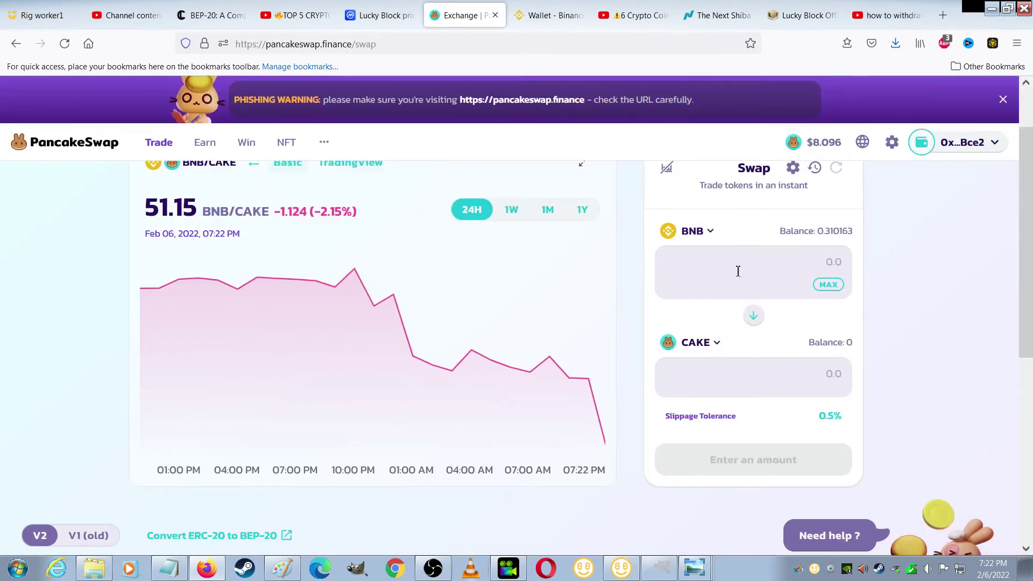
left_click(768, 266)
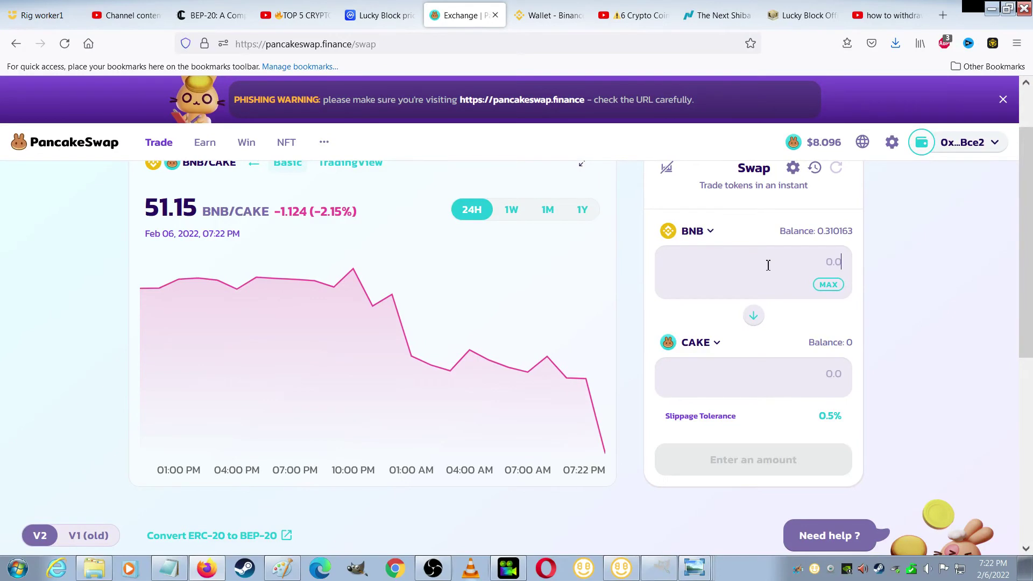
type(".05")
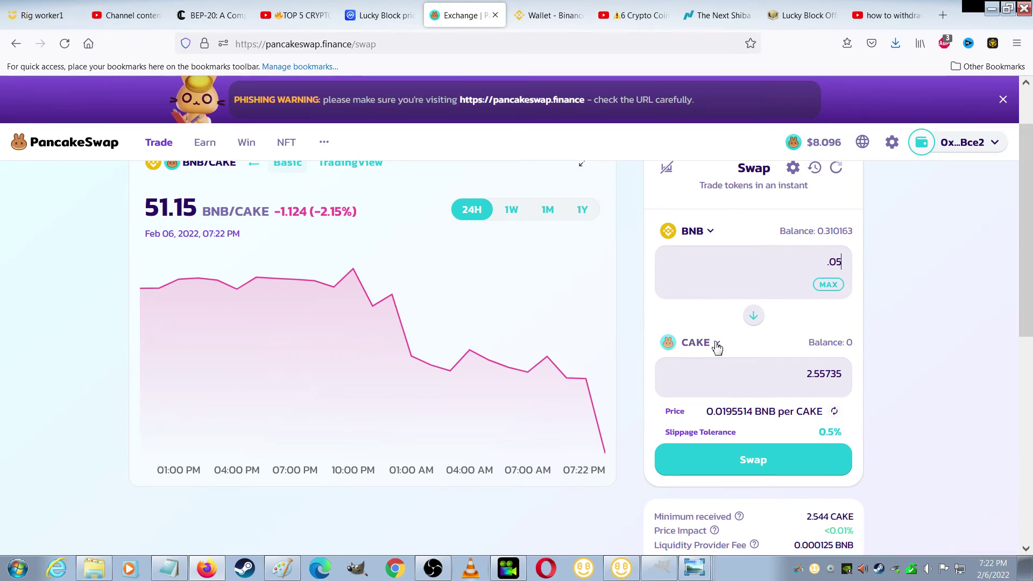
left_click(717, 347)
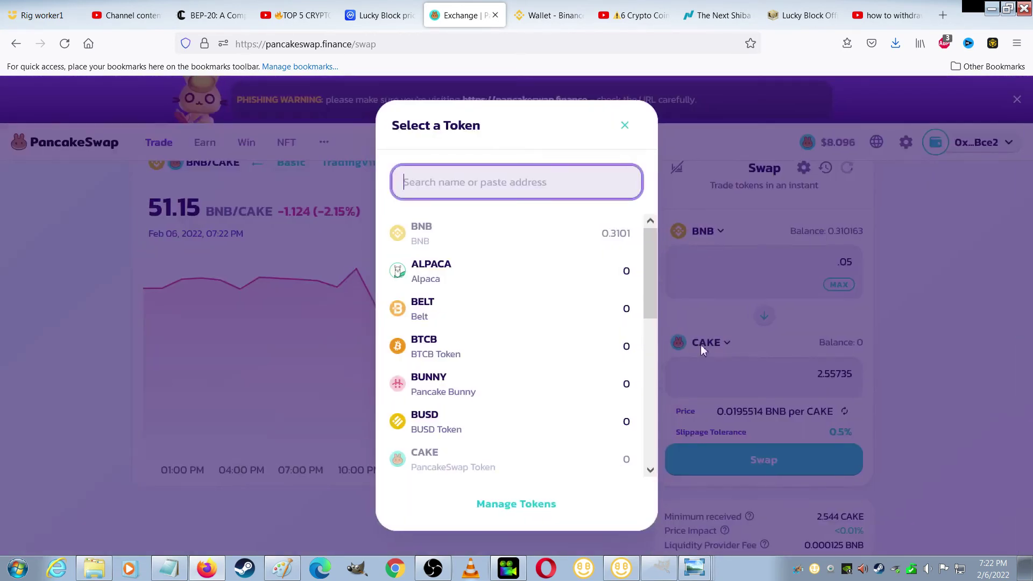
scroll(550, 336, "down", 2)
scroll(549, 337, "down", 4)
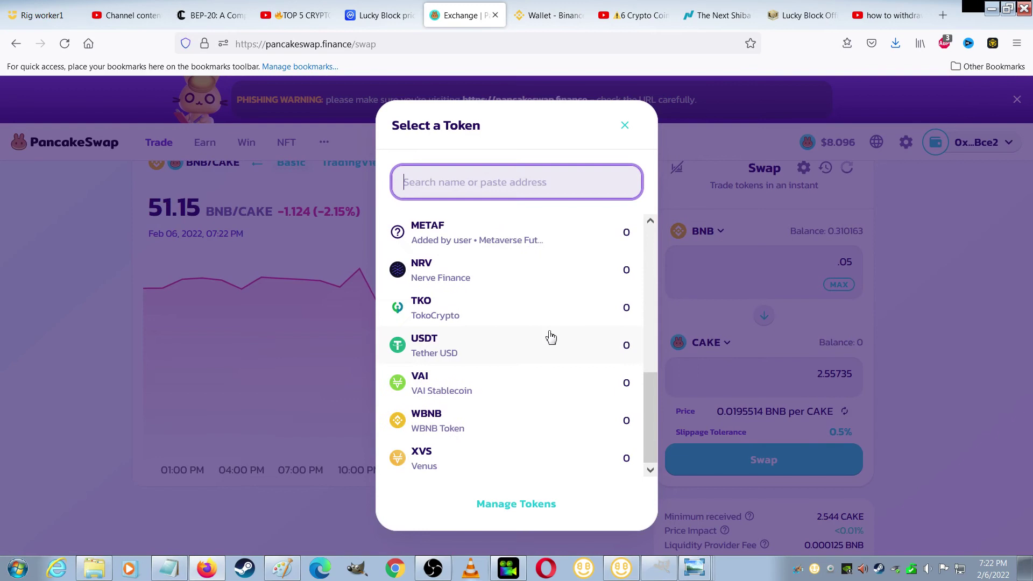
scroll(550, 336, "up", 6)
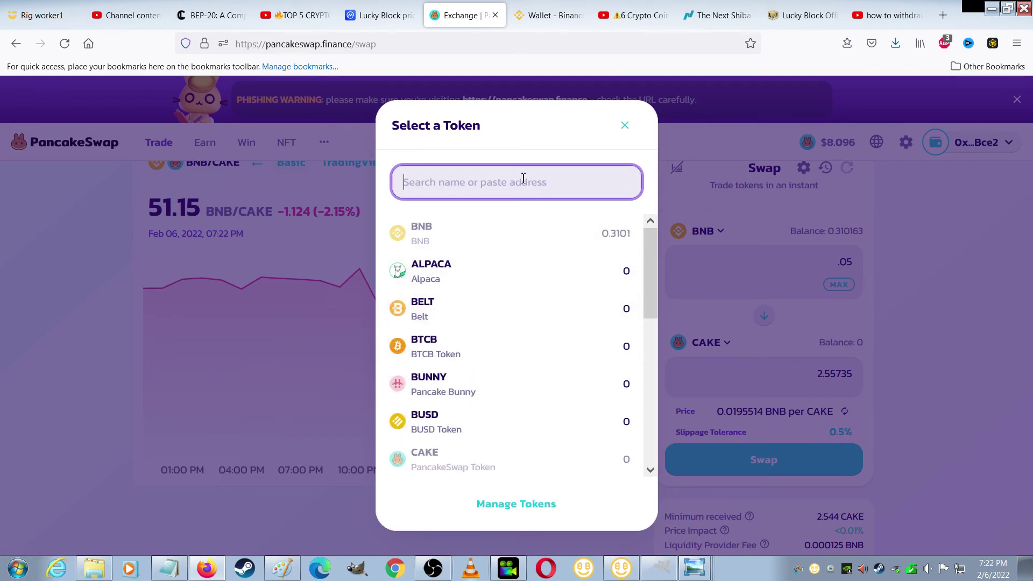
Copy Lucky Block's BEP20 contract address from CoinMarketCap and return to PancakeSwap
left_click(374, 16)
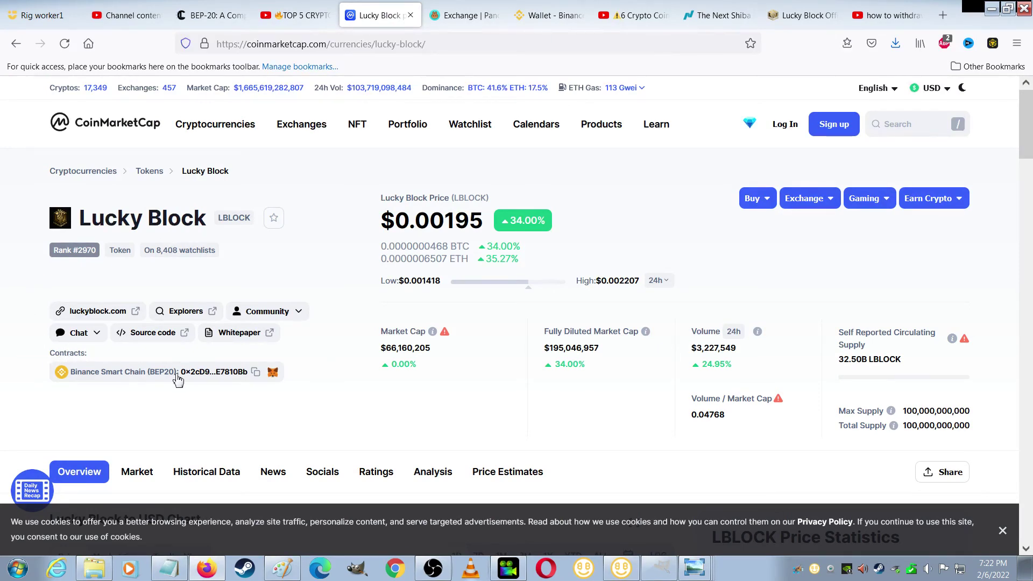
left_click(255, 373)
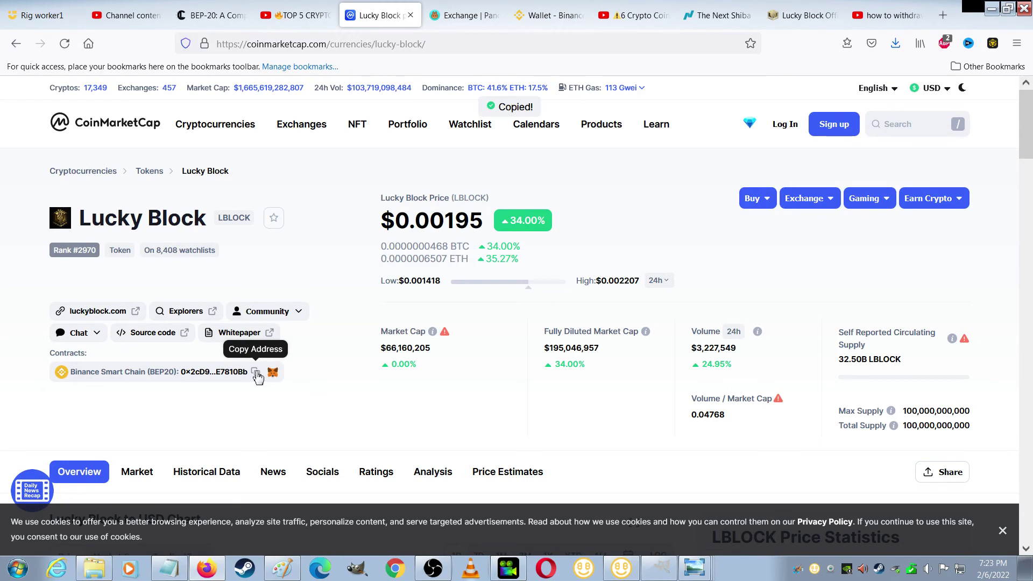
left_click(460, 16)
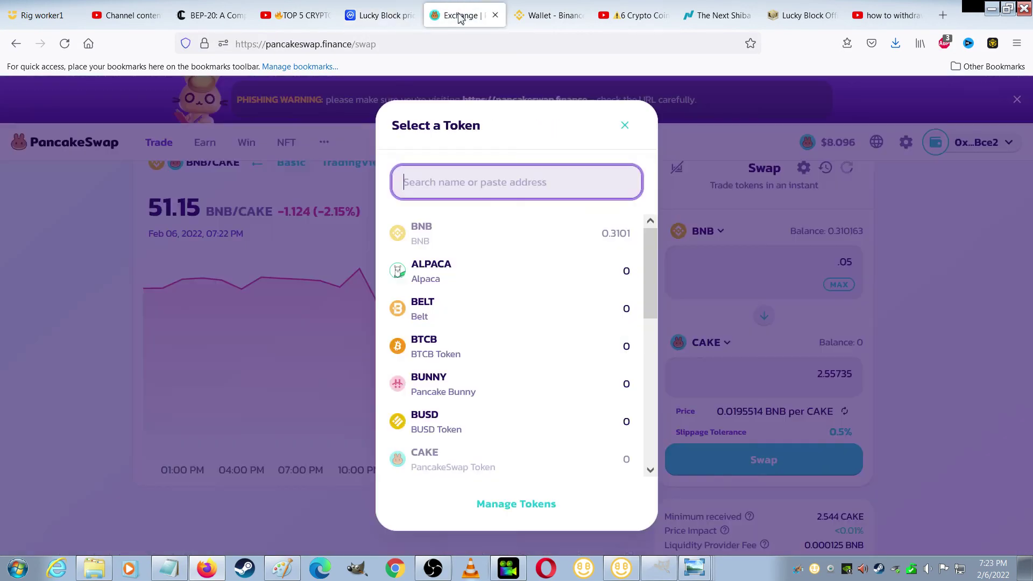
Import LBlock by its pasted contract address, accepting the risk warning, and review the 0.05 BNB swap
right_click(478, 183)
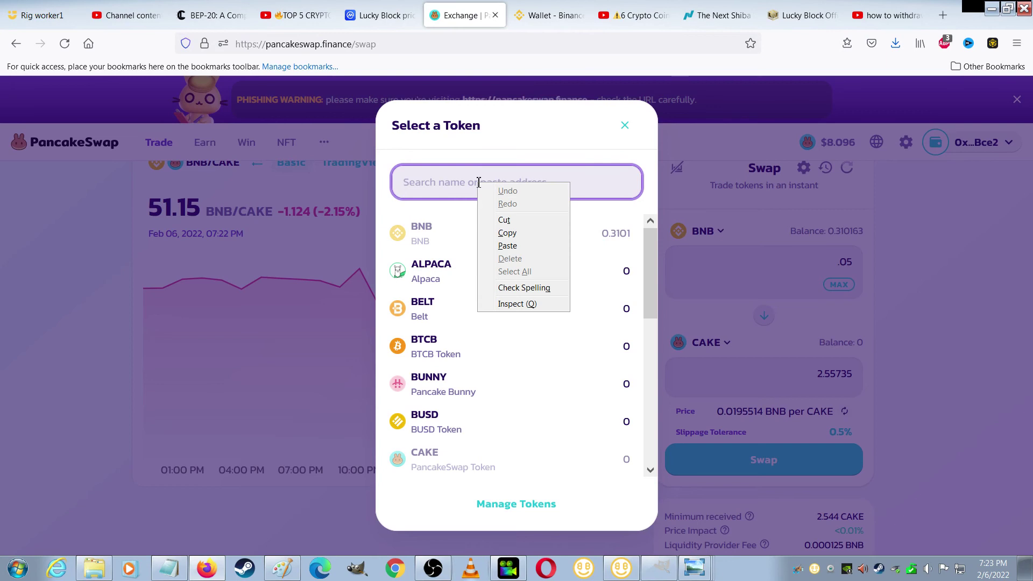
left_click(504, 244)
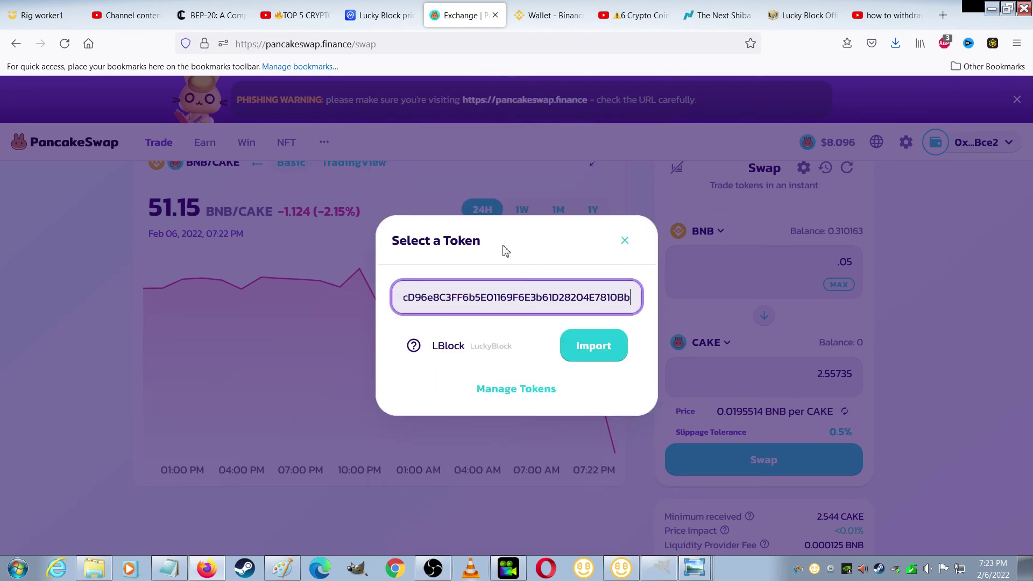
left_click(597, 351)
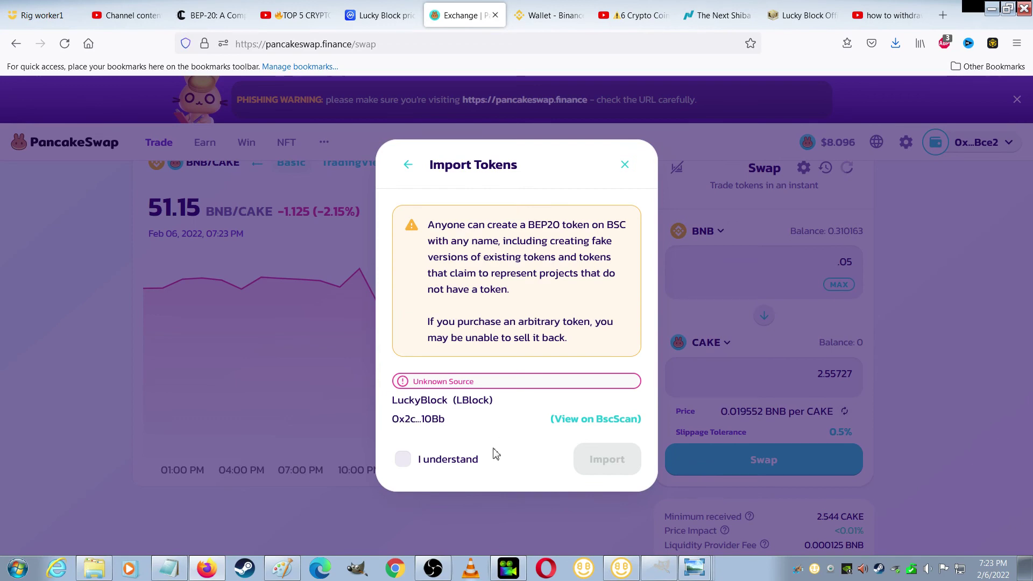
left_click(405, 460)
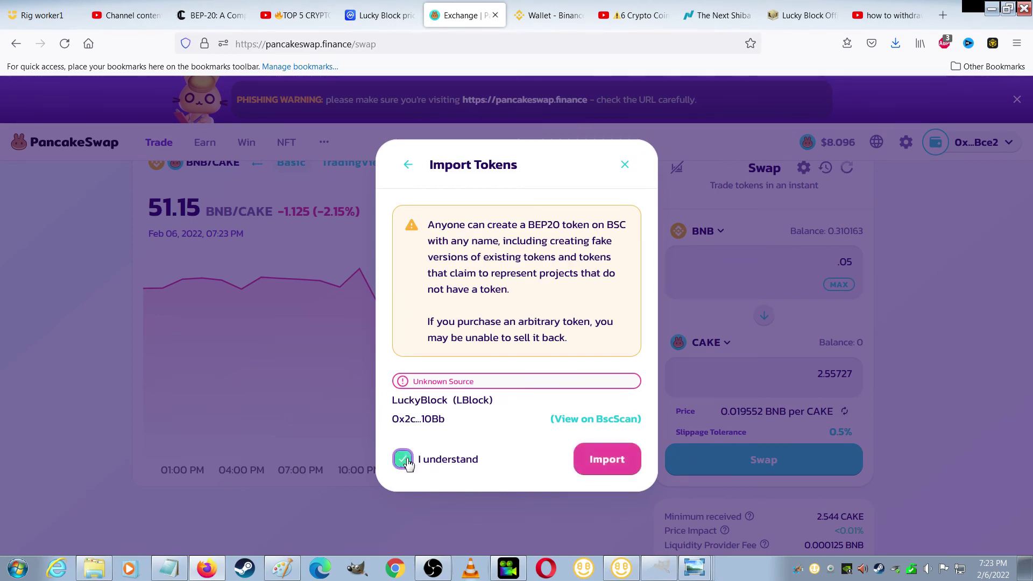
left_click(611, 462)
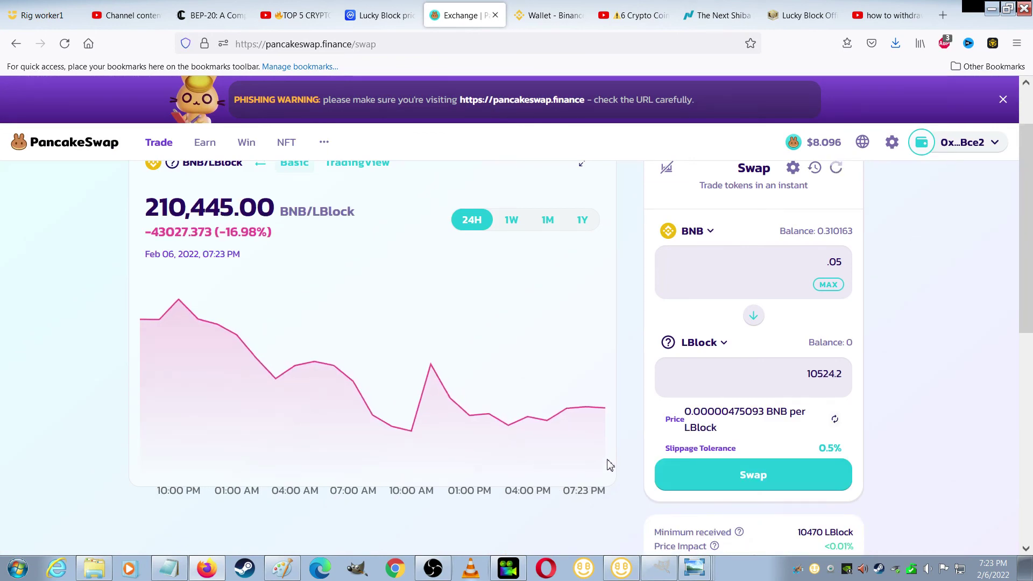
left_click(758, 478)
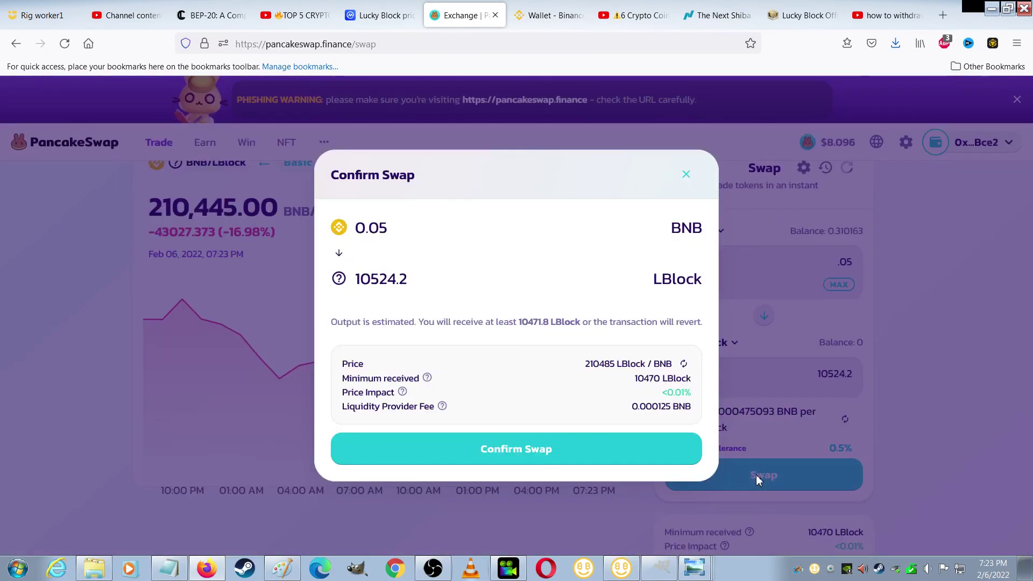
Confirm the 0.05 BNB to LBlock swap, approve it in Binance Wallet, and close the submitted notice
left_click(522, 455)
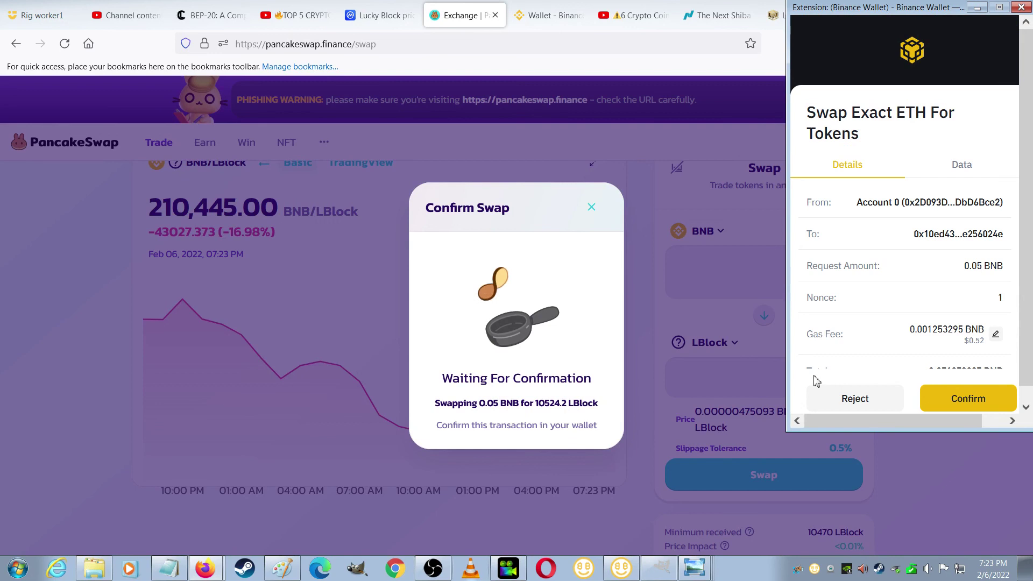
left_click(962, 405)
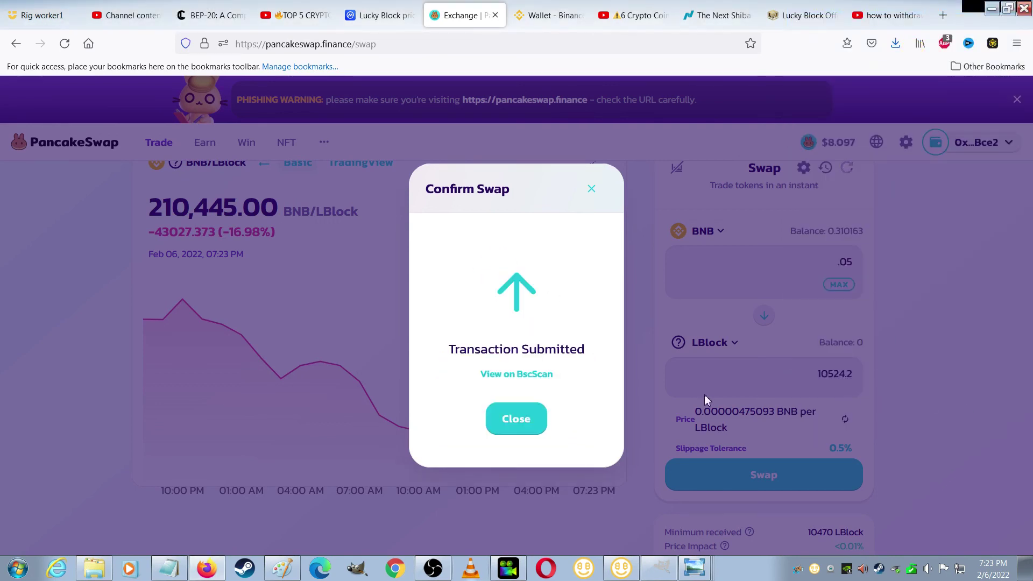
left_click(517, 420)
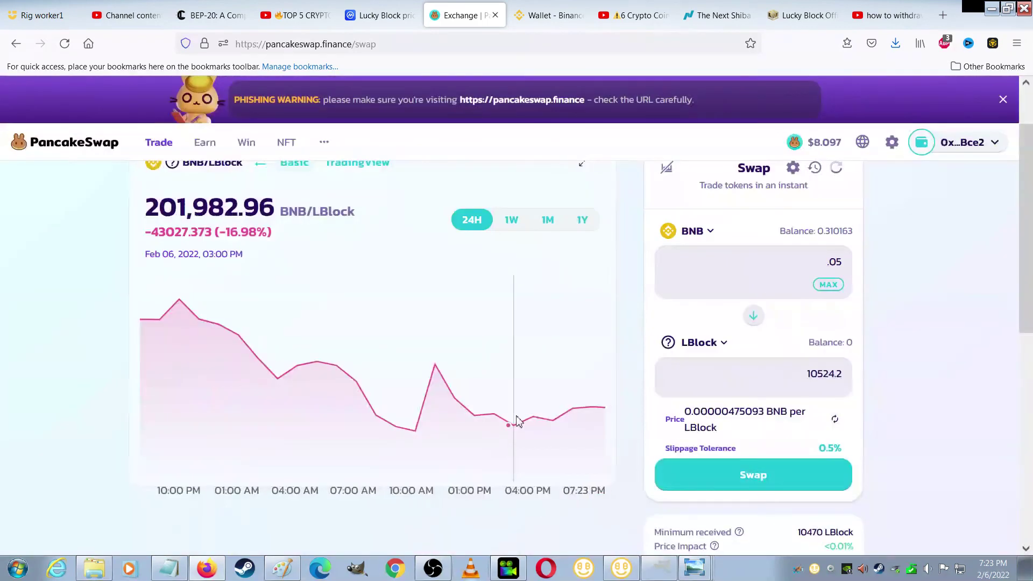